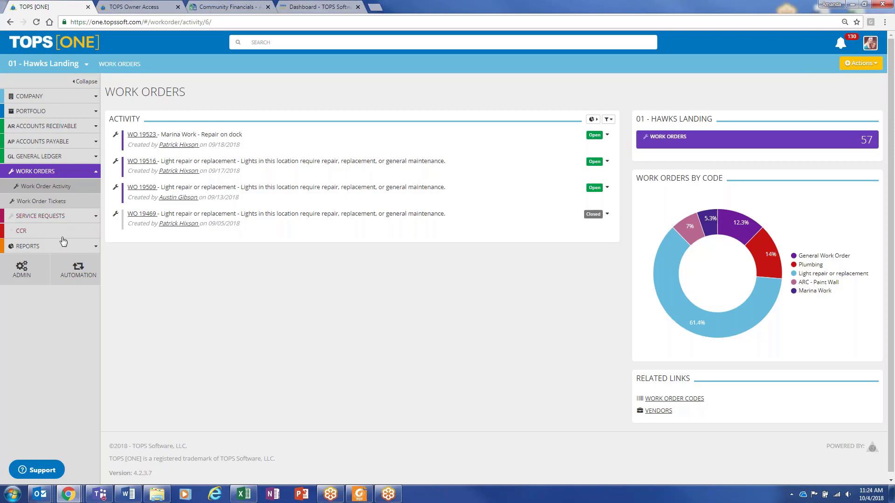
Step: Expand the WO 19523 Marina Work dock repair entry and scroll through its photo and details
left_click(63, 180)
left_click(508, 141)
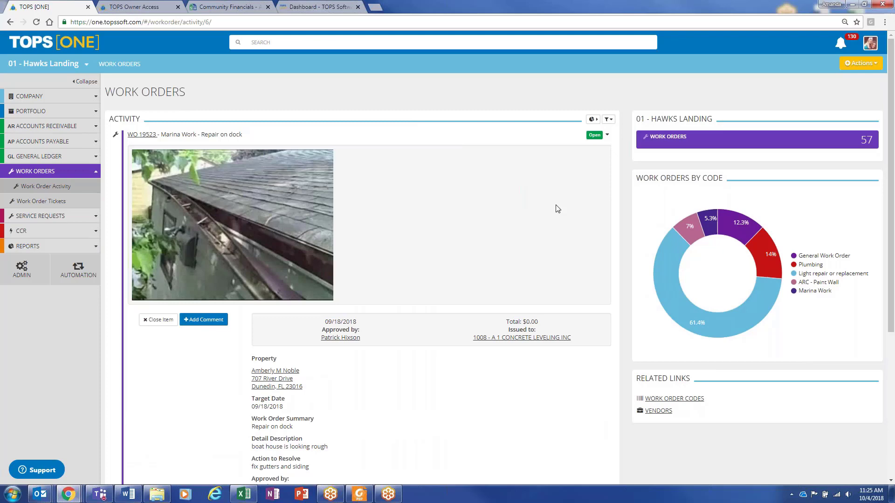
scroll(564, 233, "down", 2)
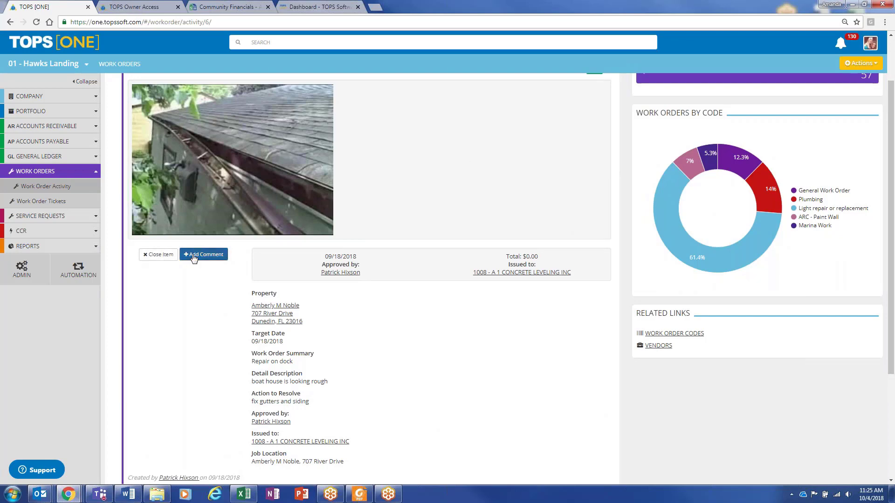
scroll(449, 313, "down", 1)
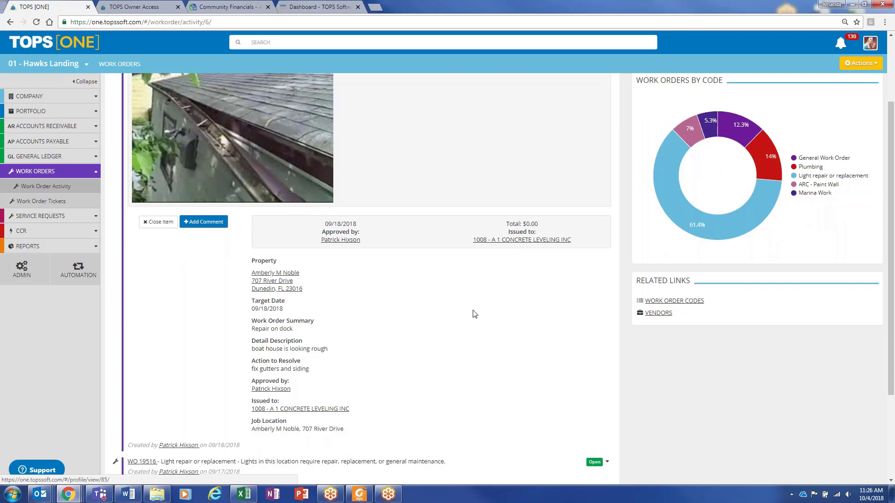
scroll(474, 313, "down", 1)
scroll(475, 313, "up", 3)
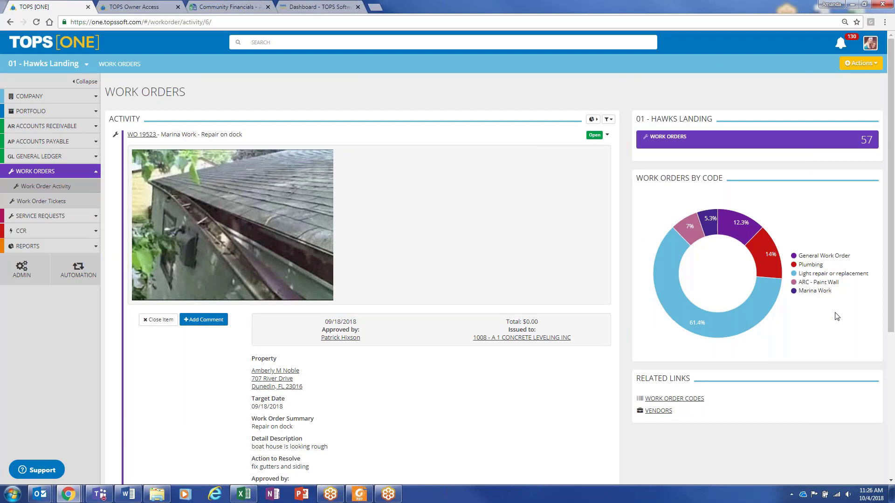
scroll(767, 308, "down", 1)
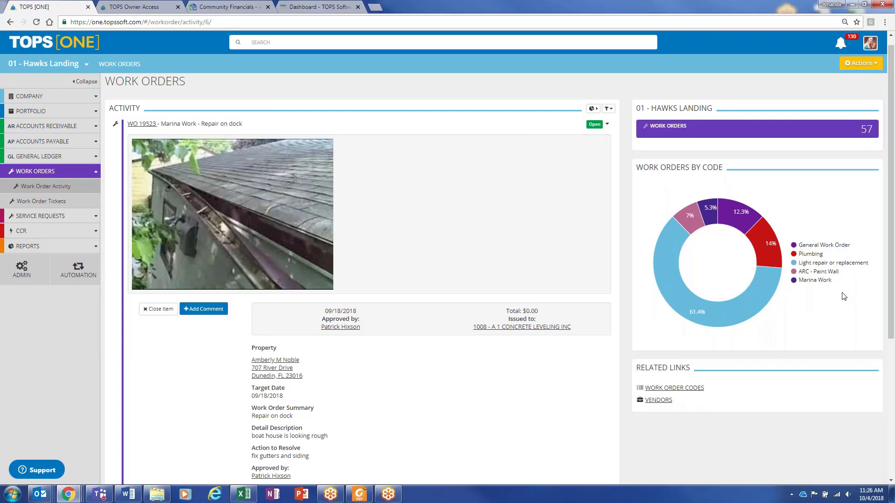
scroll(837, 297, "down", 1)
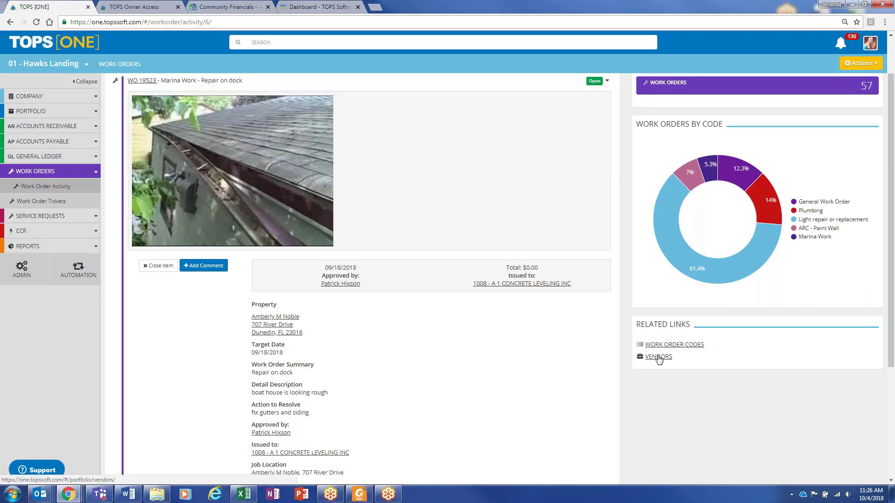
Step: Start a new work order for the Hawks Landing property
left_click(862, 80)
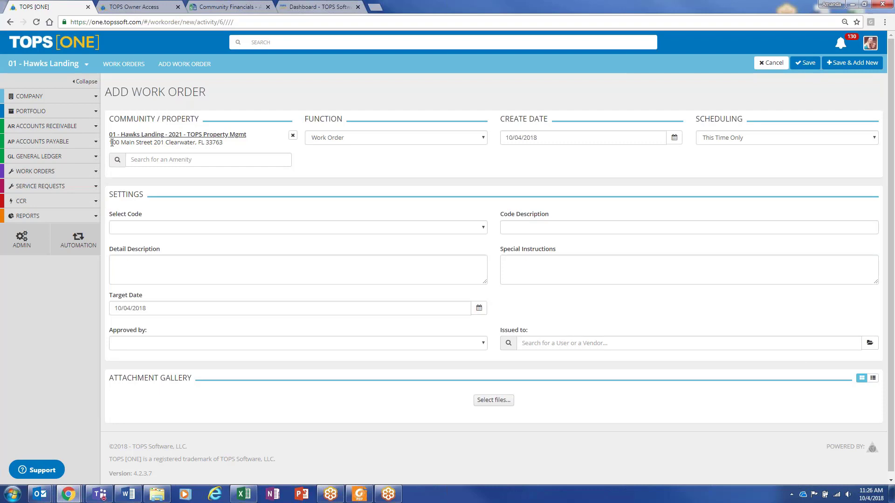
left_click_drag(154, 143, 109, 143)
left_click(250, 104)
left_click(194, 160)
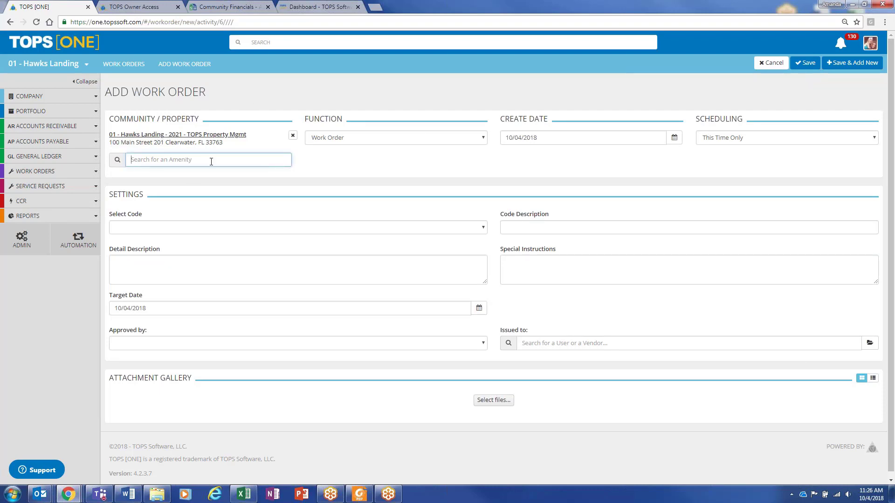
Step: Switch Function to Service Request and back to Work Order, then bring up the scheduling choices
left_click(421, 138)
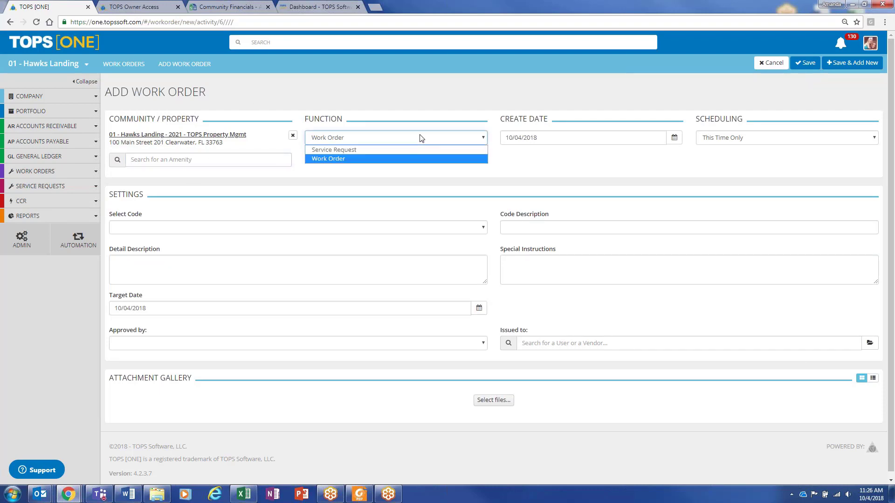
left_click(353, 150)
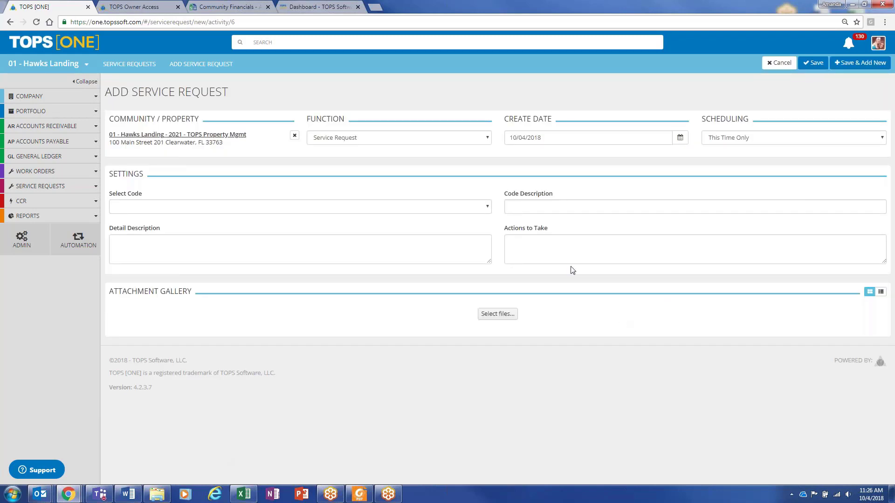
left_click(389, 146)
left_click(387, 159)
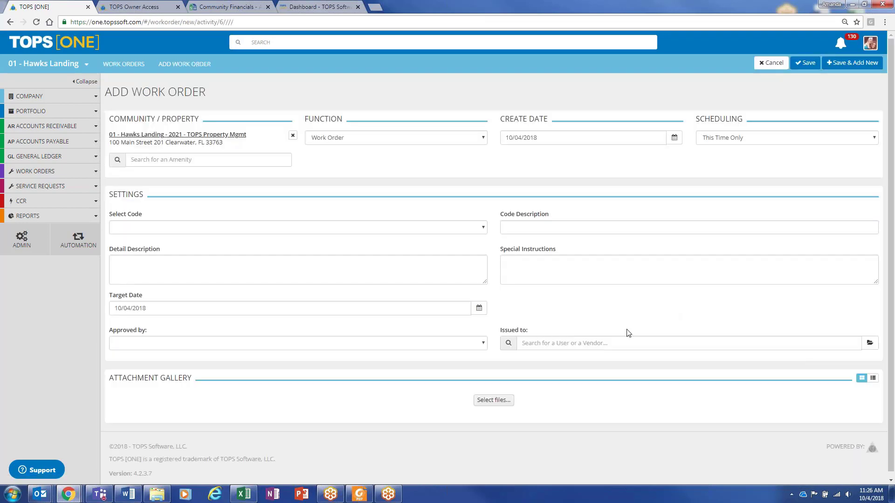
left_click(522, 343)
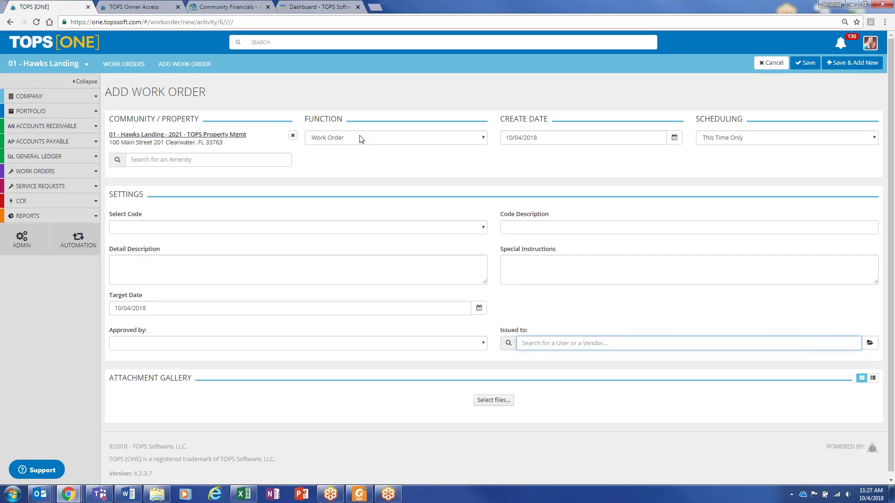
left_click(783, 144)
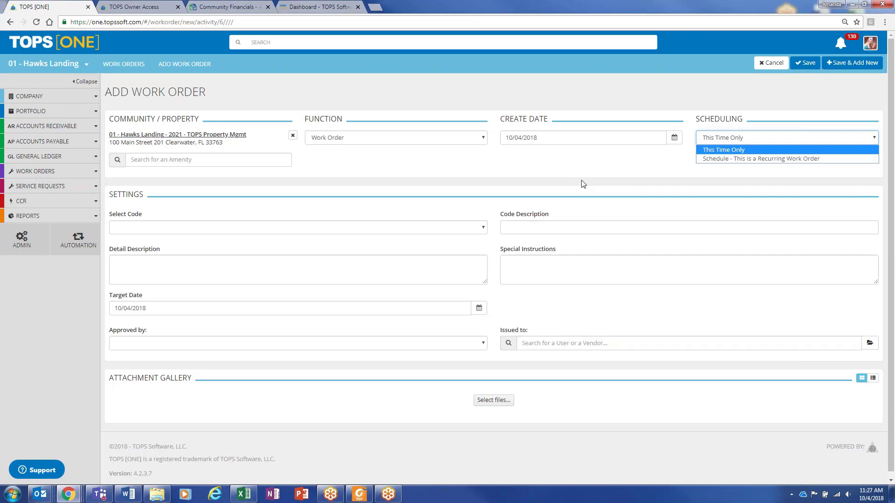
Step: Make the work order recurring and settle on the PLMB - Plumbing code
left_click(745, 159)
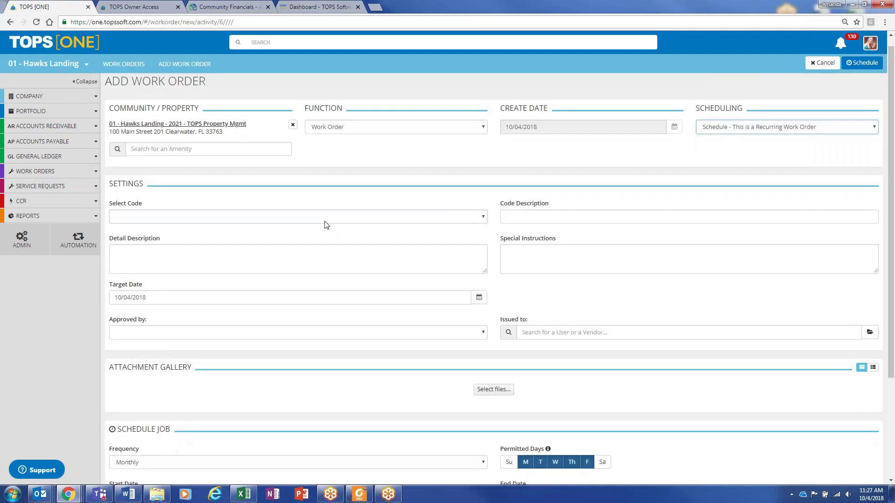
left_click(324, 221)
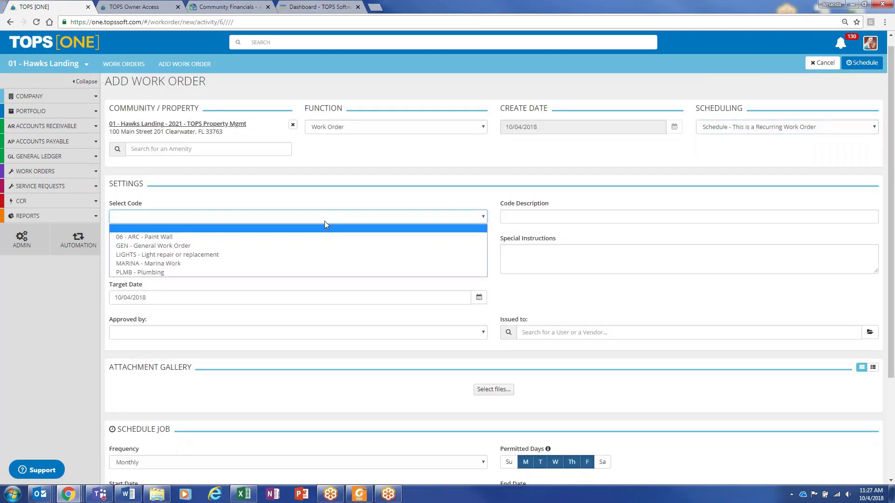
left_click(303, 254)
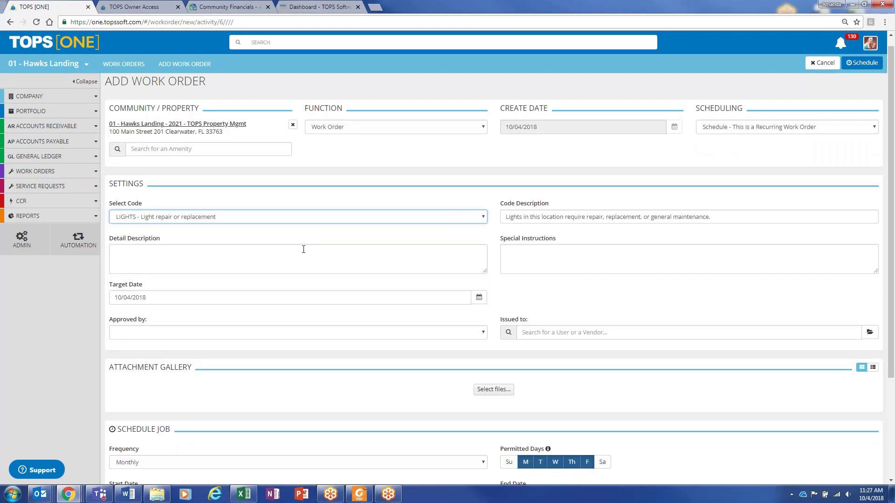
left_click(310, 219)
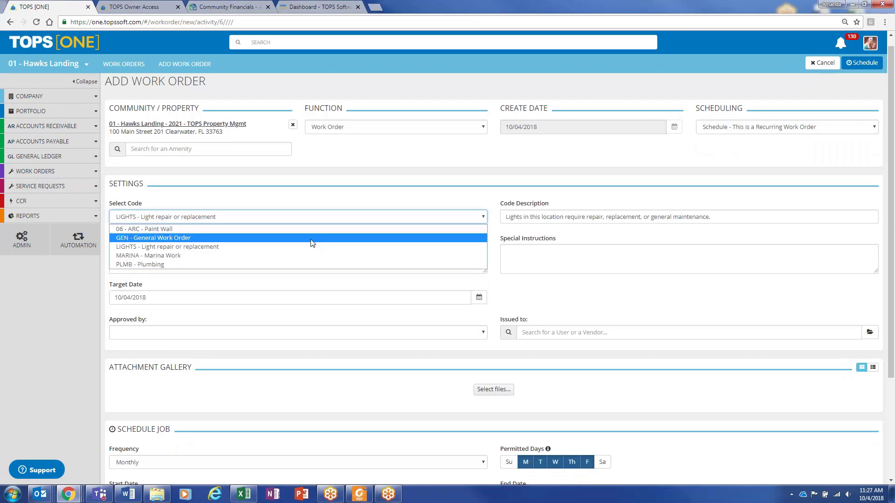
left_click(311, 238)
left_click(311, 220)
left_click(309, 255)
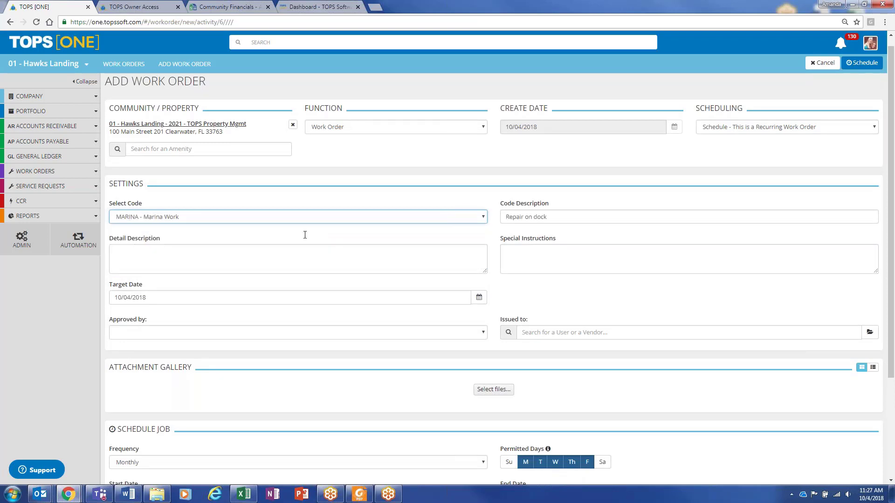
left_click(302, 217)
left_click(300, 264)
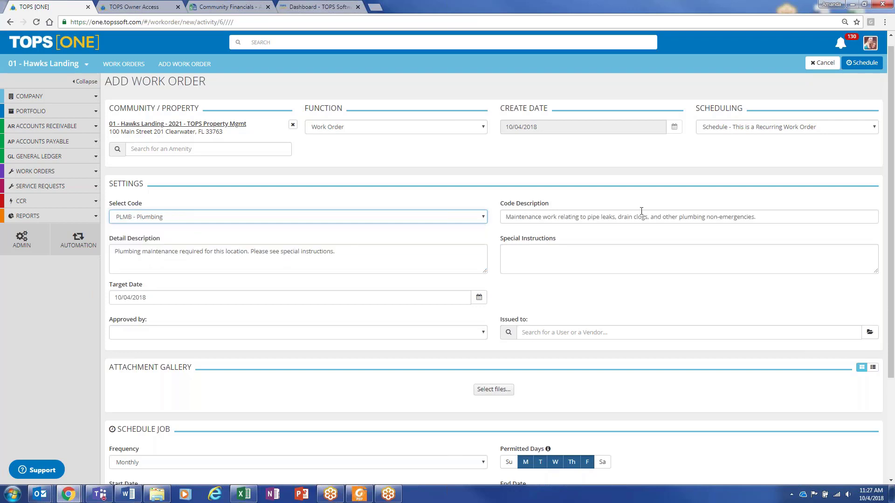
Step: Go through the code description, detail description and special instructions fields
left_click(641, 213)
left_click(346, 265)
left_click(597, 261)
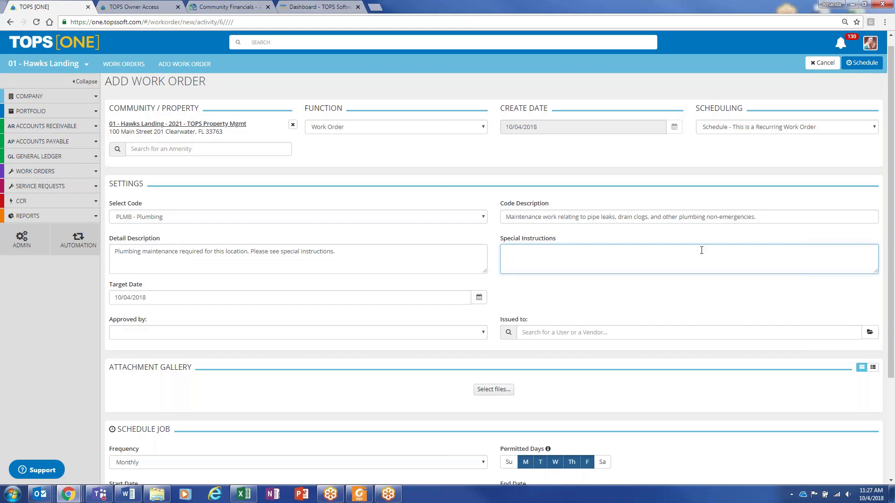
scroll(651, 234, "down", 1)
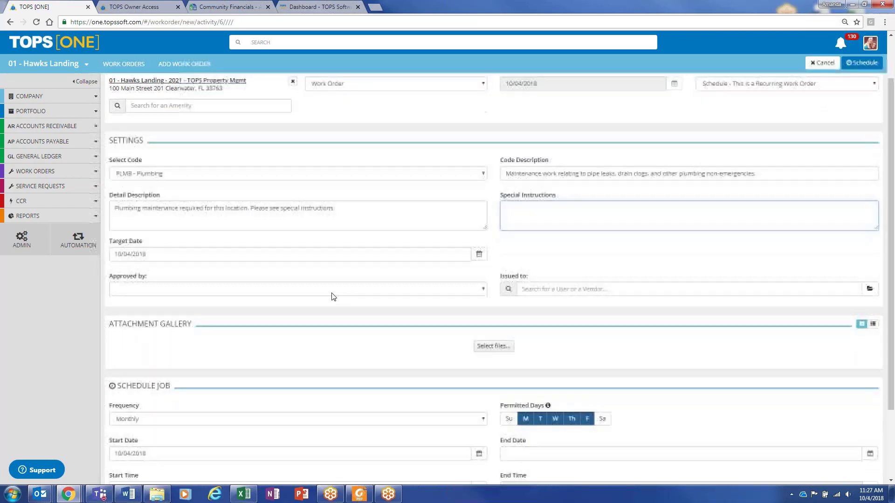
Step: Choose an approver from the Approved by list and leave Issued to empty
left_click(299, 292)
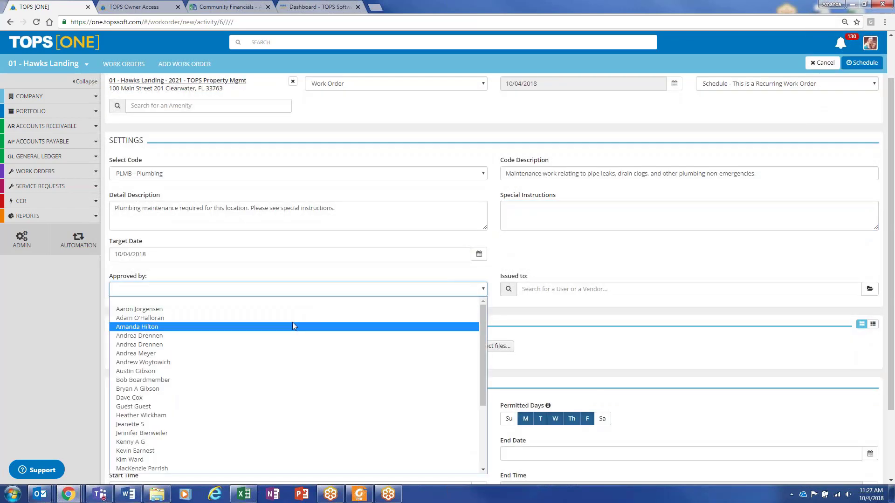
left_click(293, 326)
left_click(595, 292)
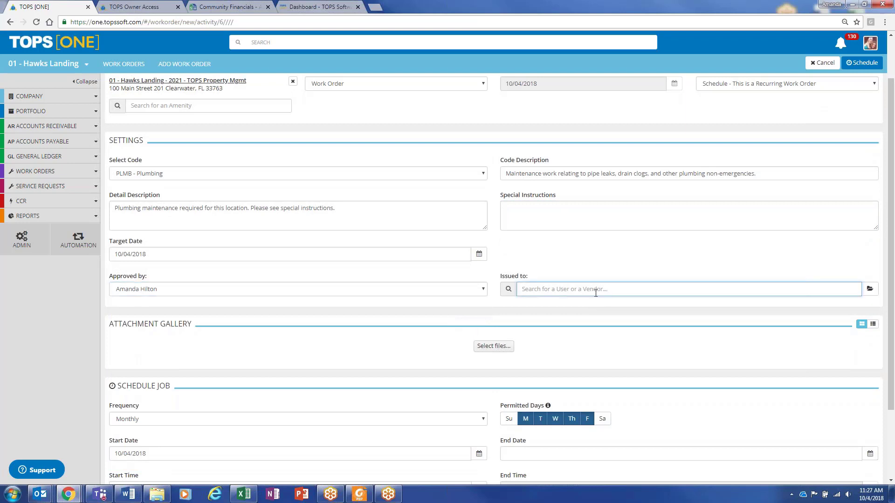
scroll(591, 287, "down", 1)
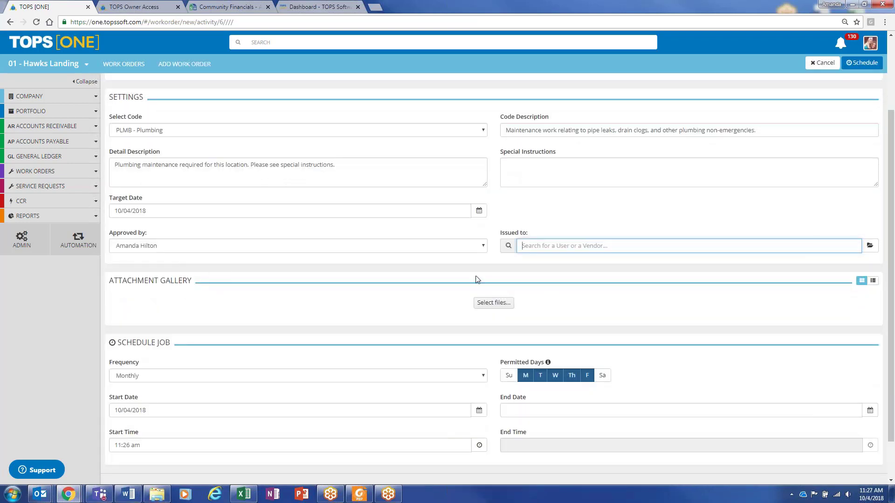
left_click(553, 272)
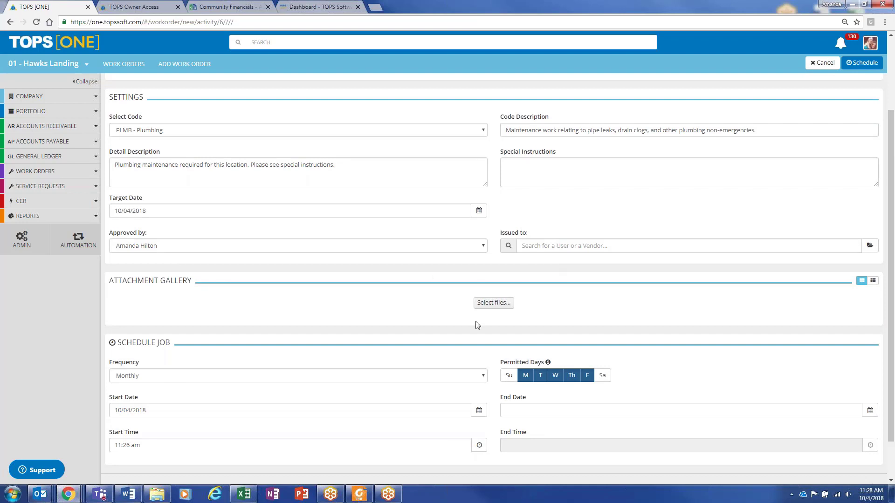
Step: Cancel the file attachment and go to Work Order Tickets under Work Orders
left_click(493, 303)
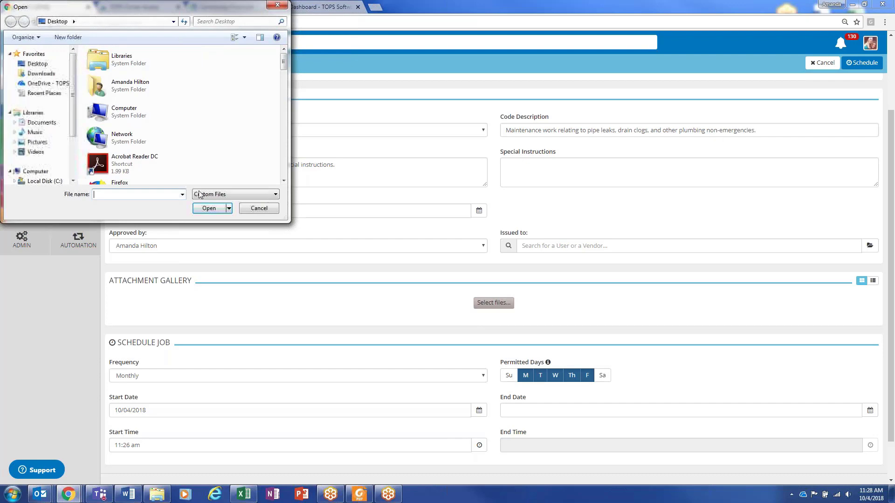
left_click(250, 210)
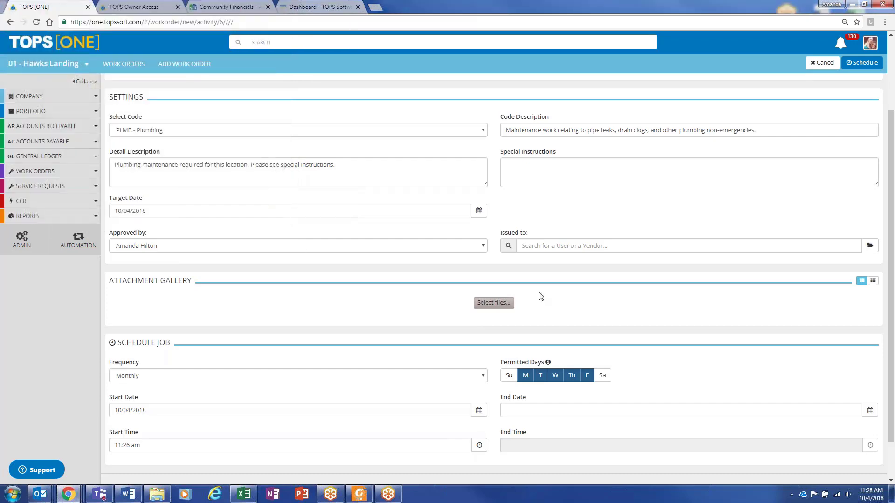
scroll(588, 288, "down", 1)
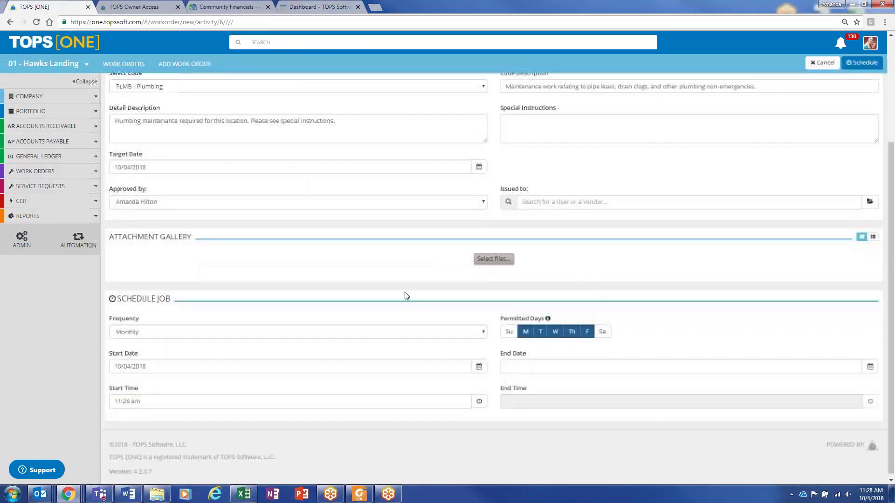
scroll(313, 280, "up", 1)
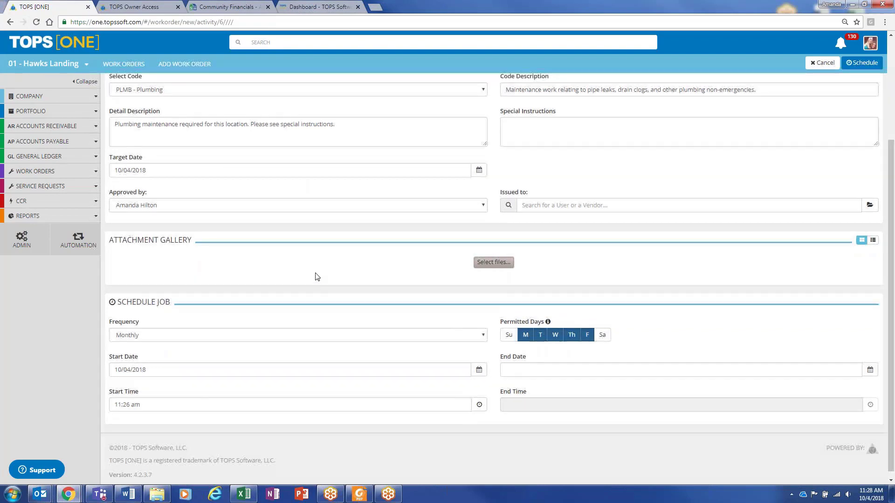
left_click(35, 171)
left_click(51, 202)
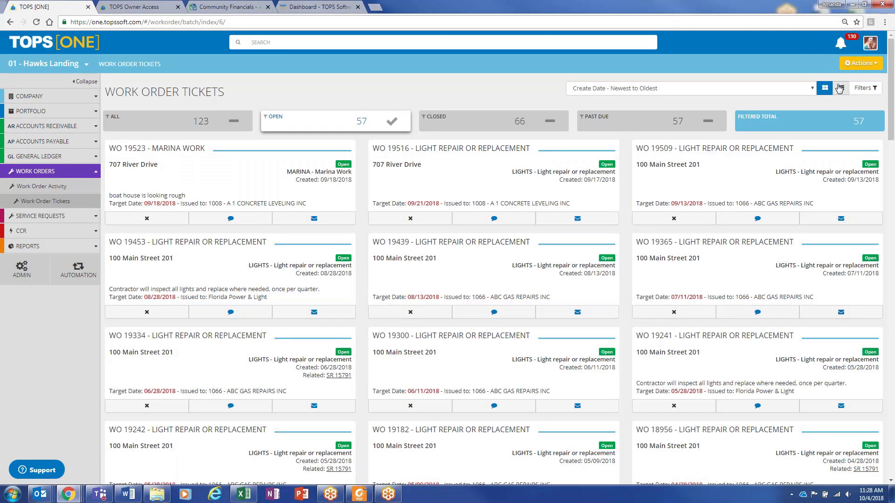
Step: Show the open tickets as a one-line list with address, WO number, code, target date and status
left_click(840, 89)
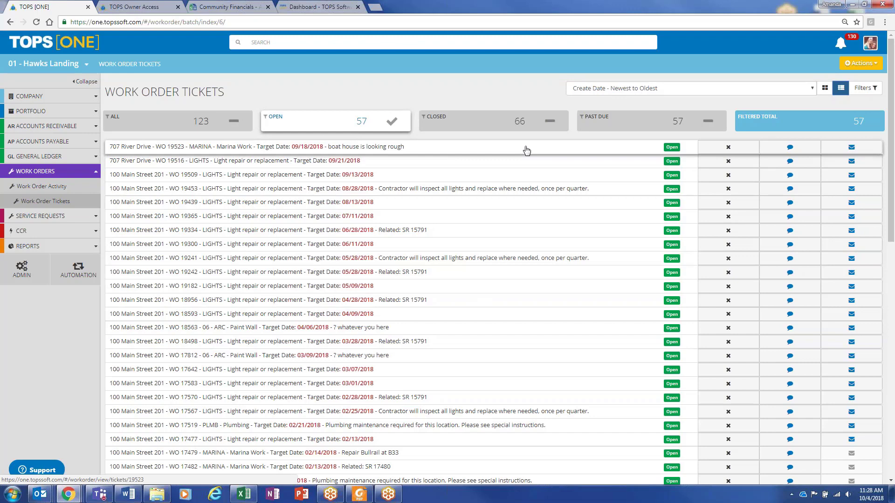
left_click(865, 4)
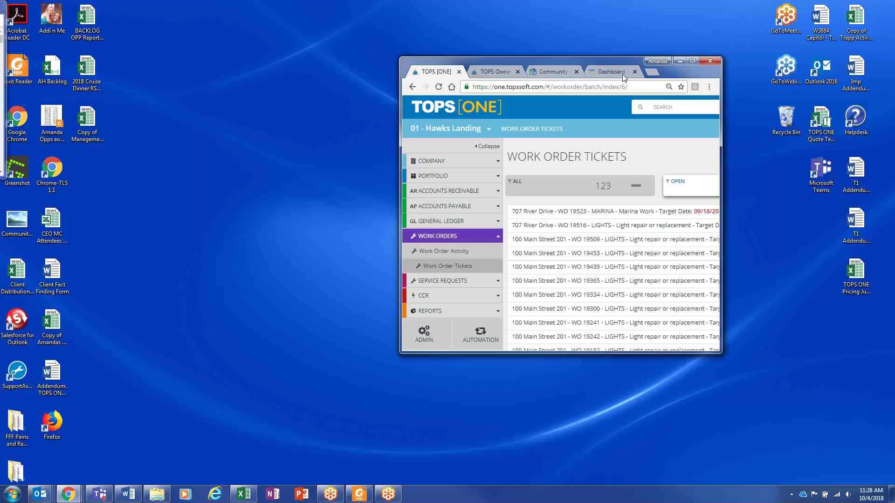
left_click_drag(620, 61, 620, 49)
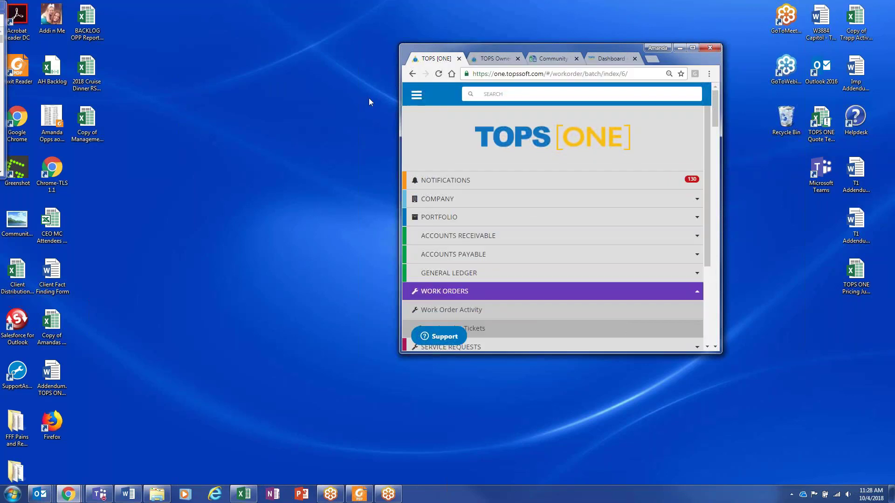
left_click(416, 95)
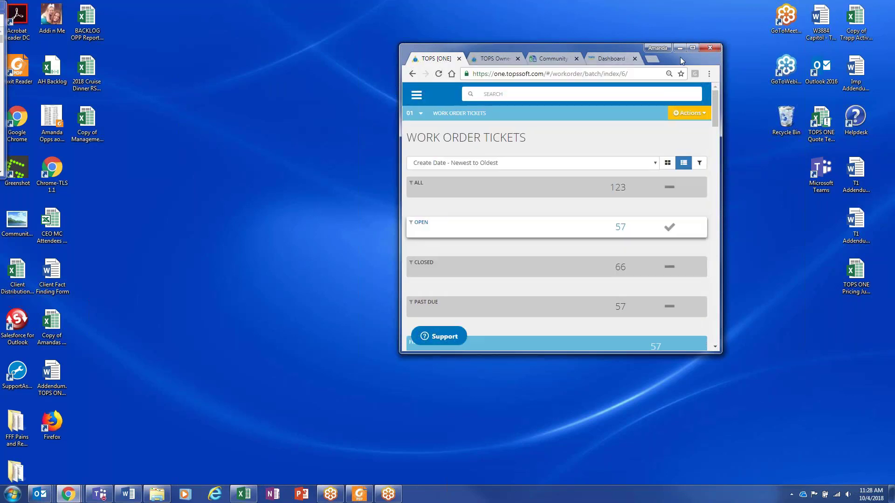
left_click_drag(681, 60, 516, 64)
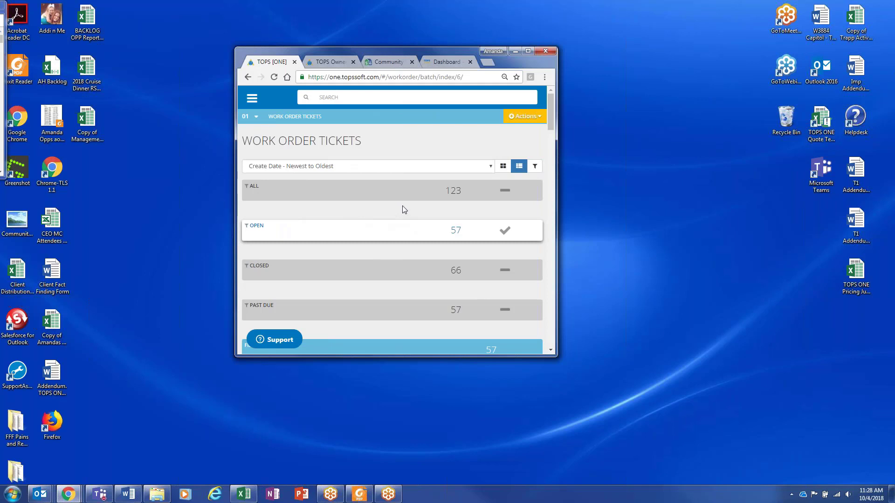
left_click(402, 167)
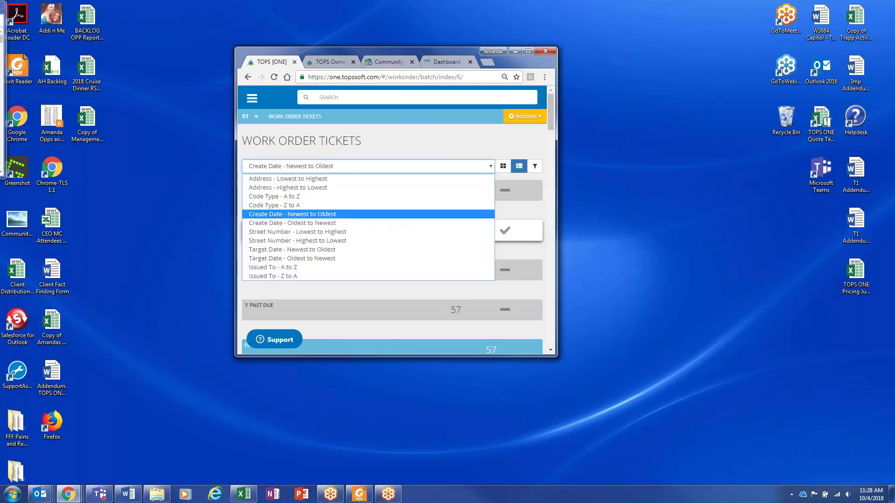
left_click(476, 214)
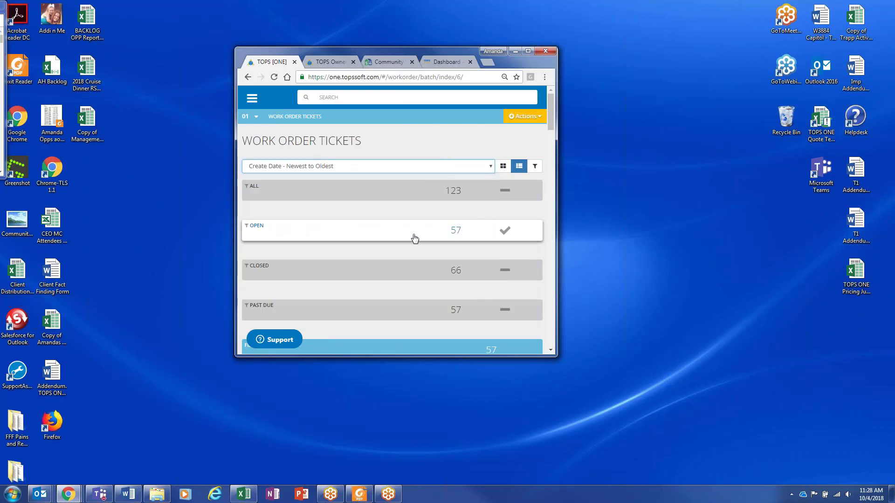
scroll(414, 238, "down", 1)
scroll(394, 241, "down", 4)
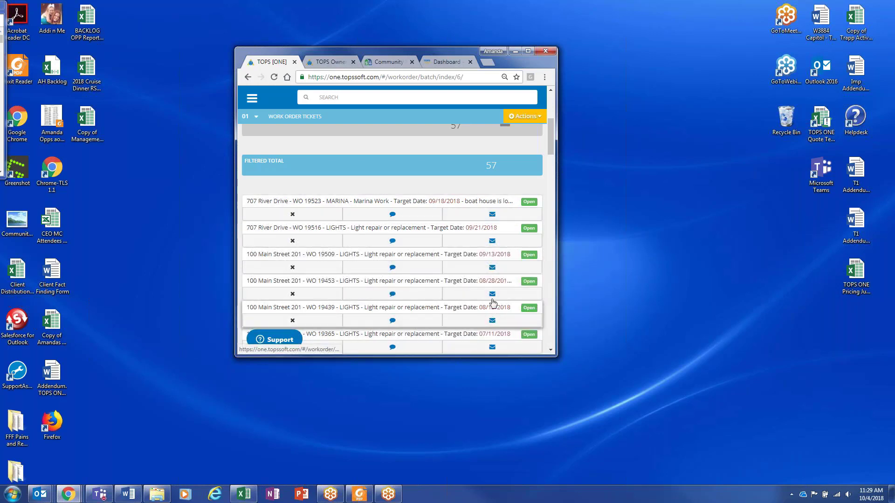
left_click(528, 50)
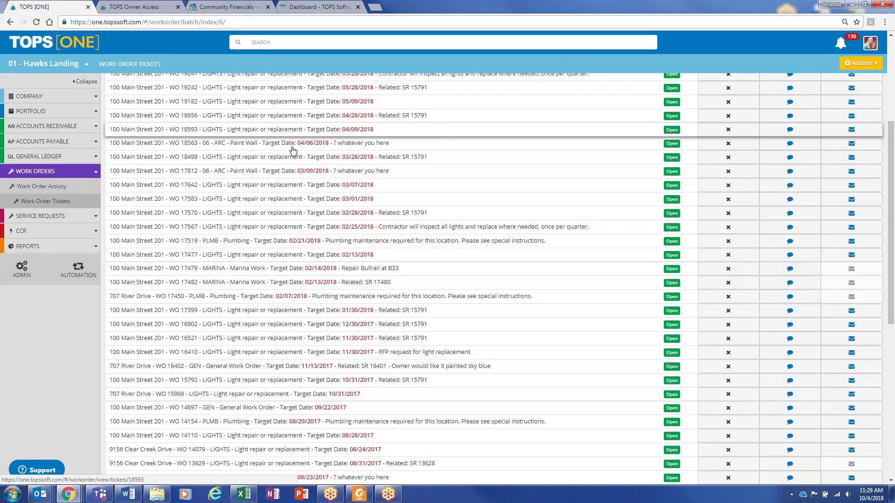
Step: Expand Service Requests and its CCR submenu to reveal CCR Activity and CCR Tickets
left_click(57, 217)
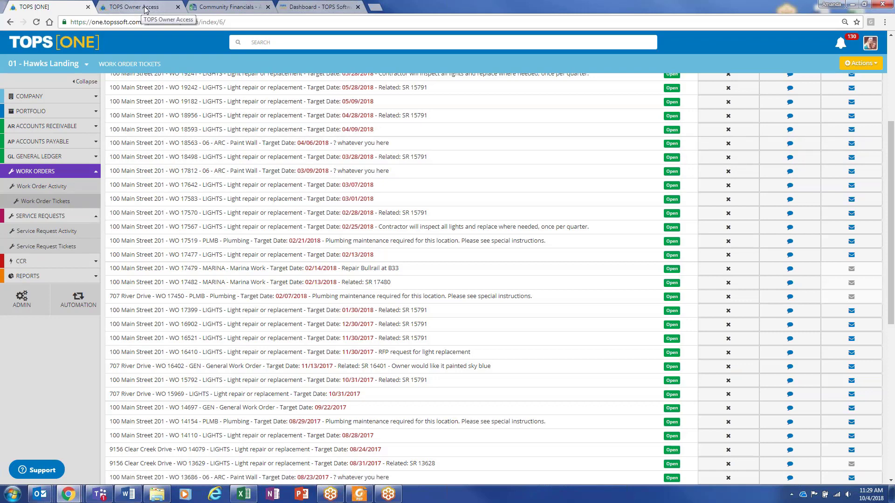
left_click(43, 261)
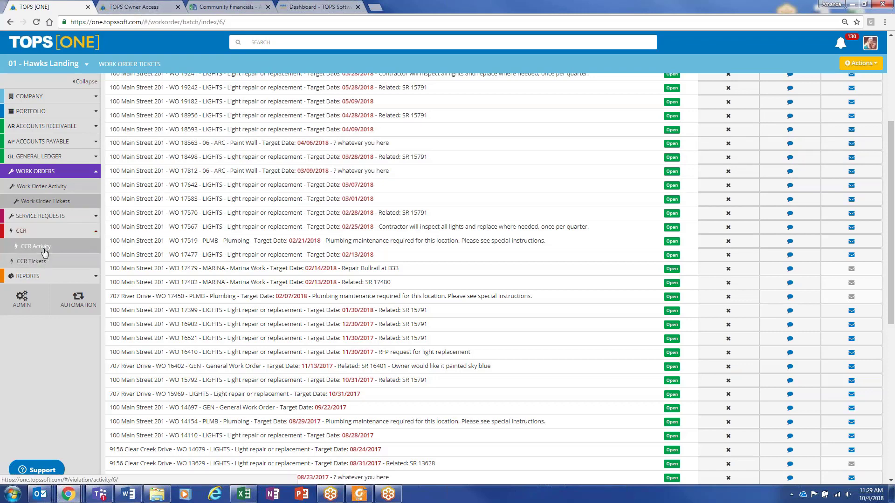